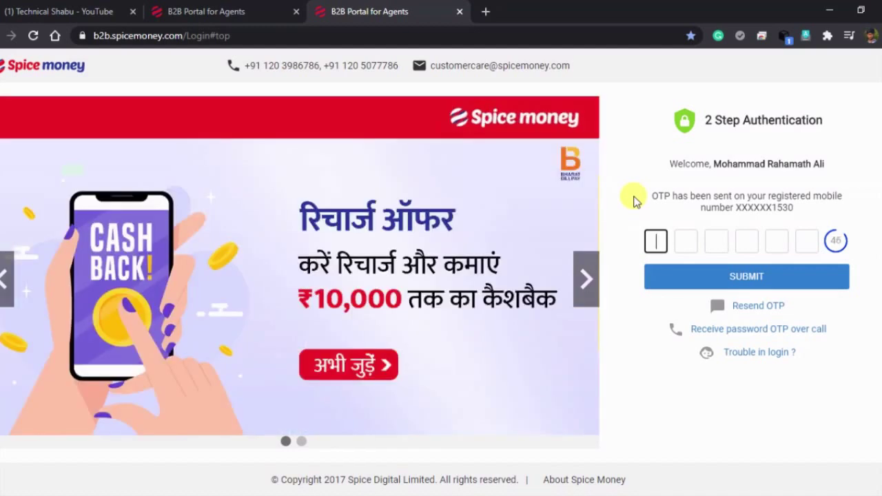
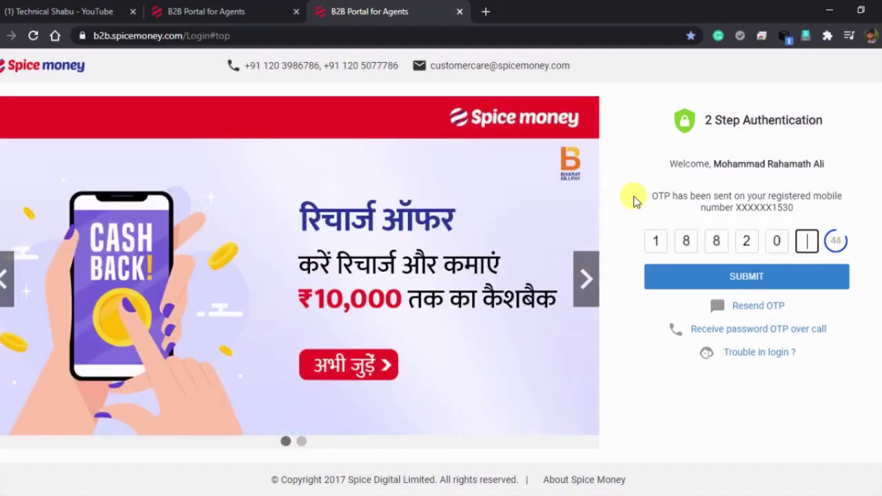
- Submit the one-time code and close the LIC payment and bank transfer promotion pop-ups
click(687, 279)
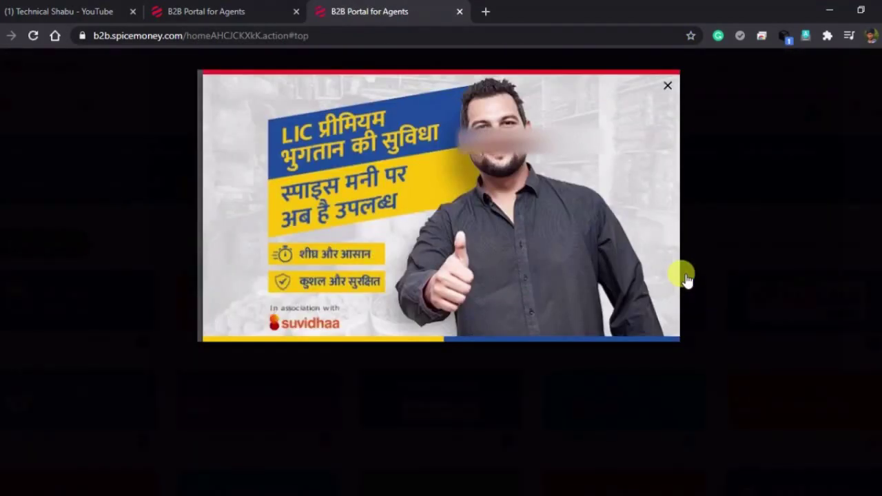
click(668, 86)
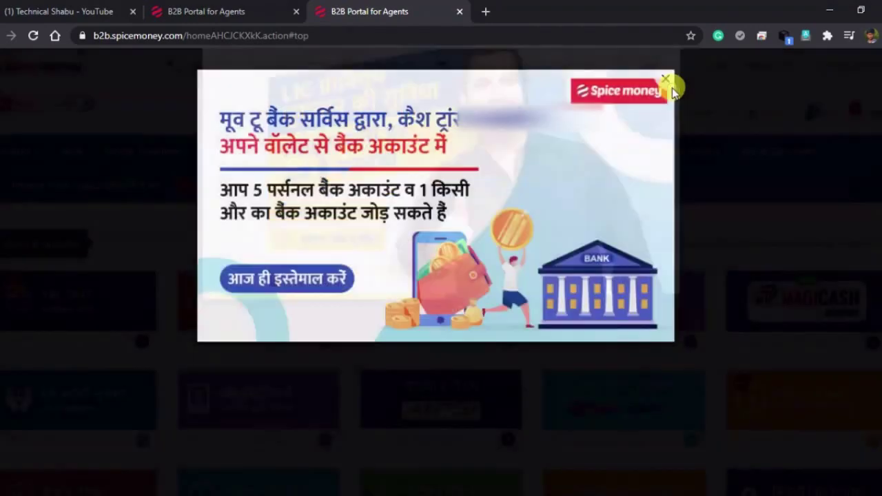
click(666, 78)
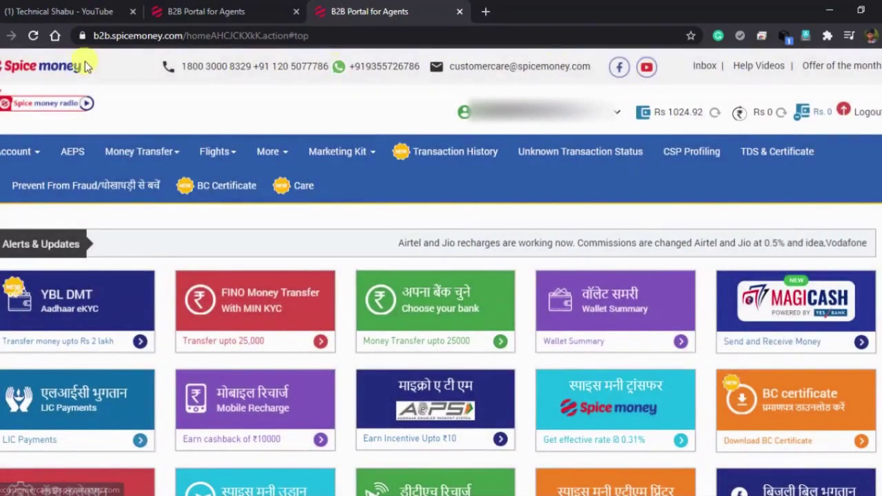
- Bring up the account options menu on the agent home dashboard
click(20, 151)
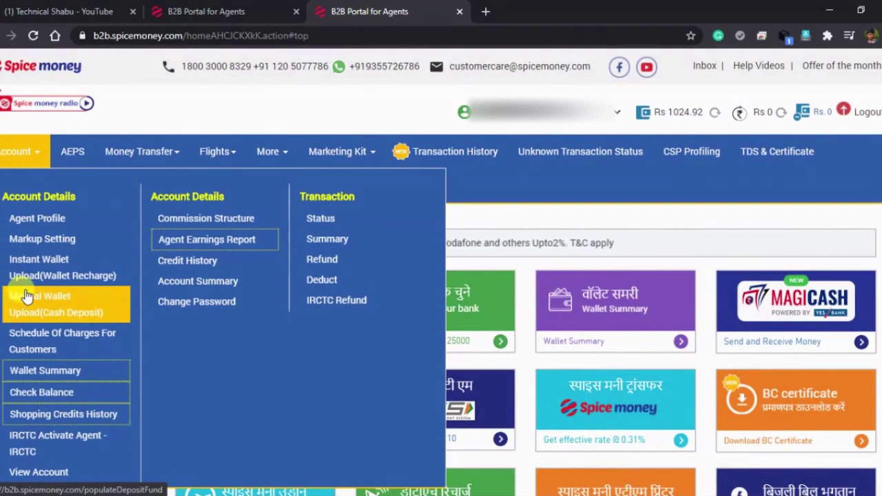
scroll(28, 222, down, 1)
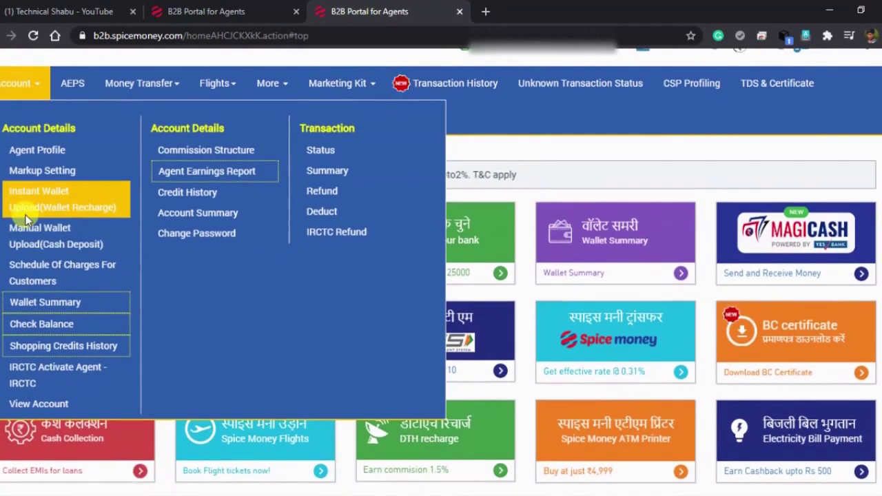
scroll(26, 219, up, 1)
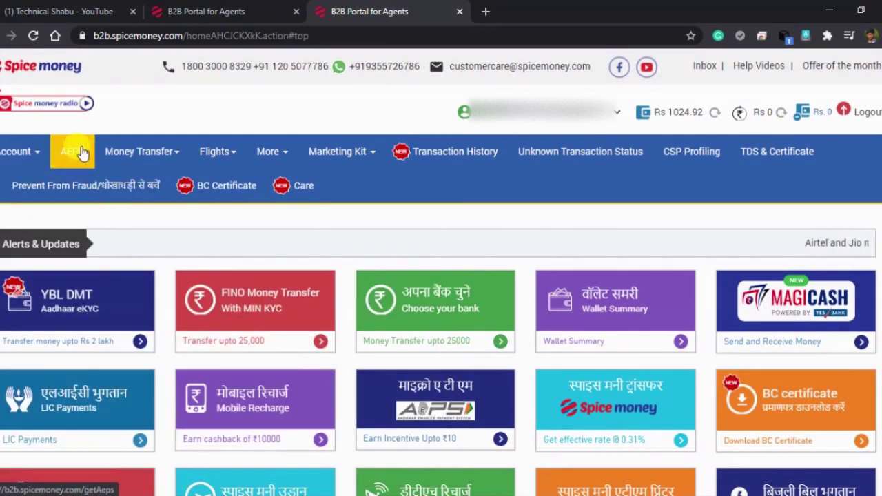
- Open AEPS in a new tab and view the Move to Bank settlement page
click(81, 152)
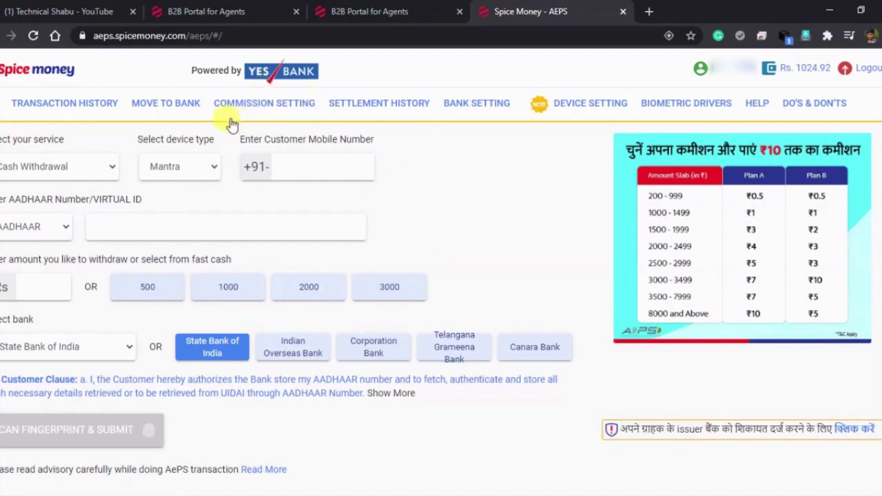
click(178, 112)
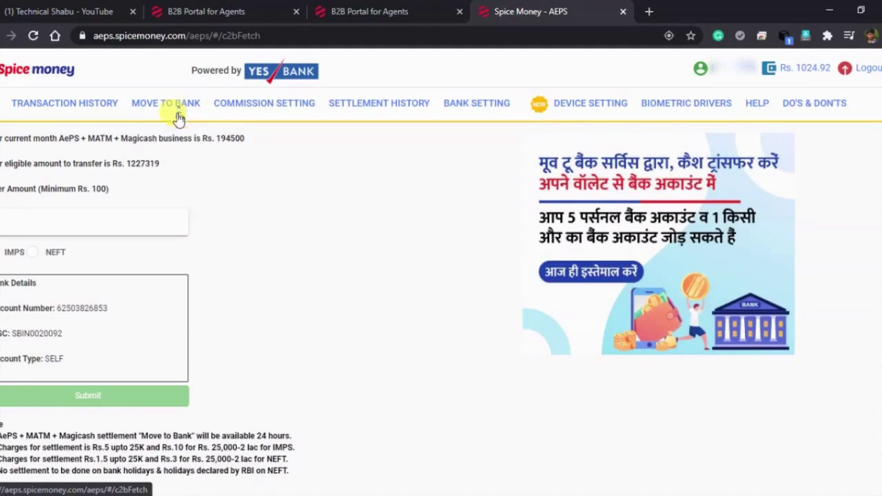
scroll(86, 310, down, 1)
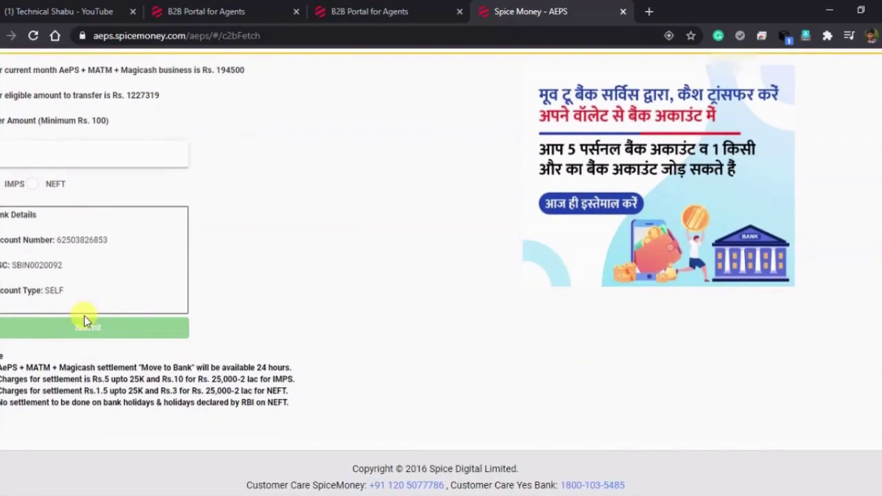
scroll(84, 316, up, 1)
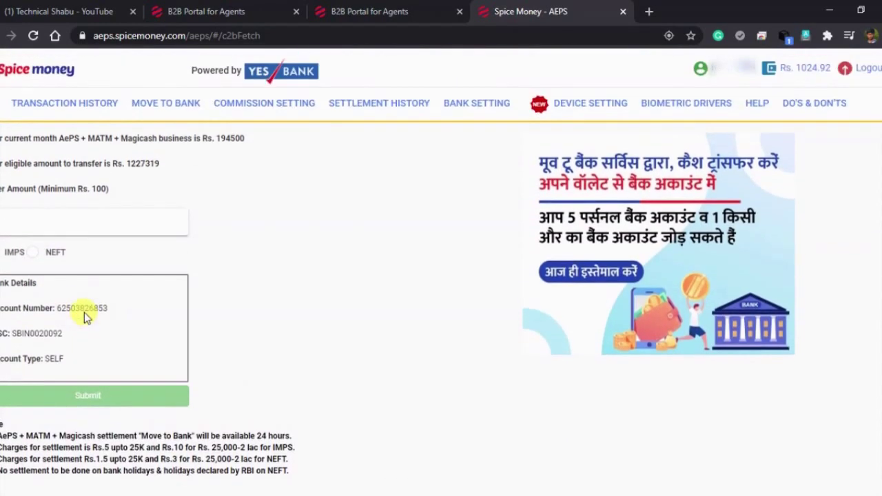
- Review the linked bank account and AEPS transaction history, then return to cash withdrawal
click(474, 104)
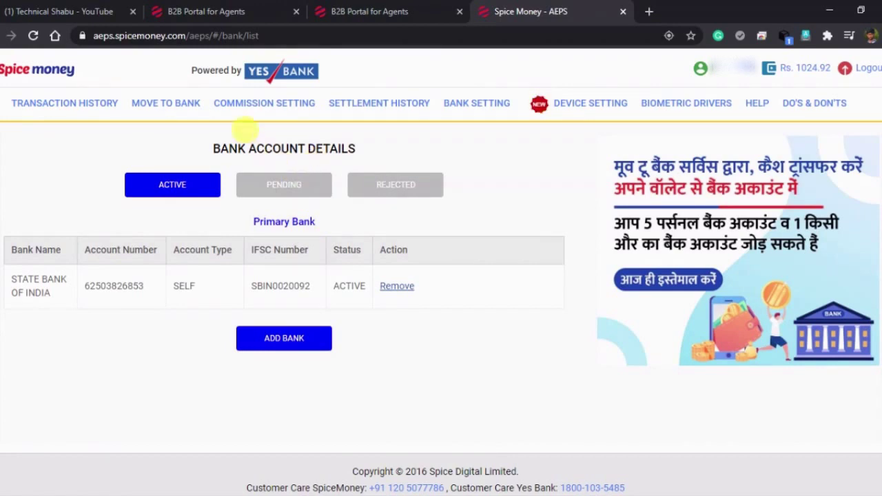
click(54, 109)
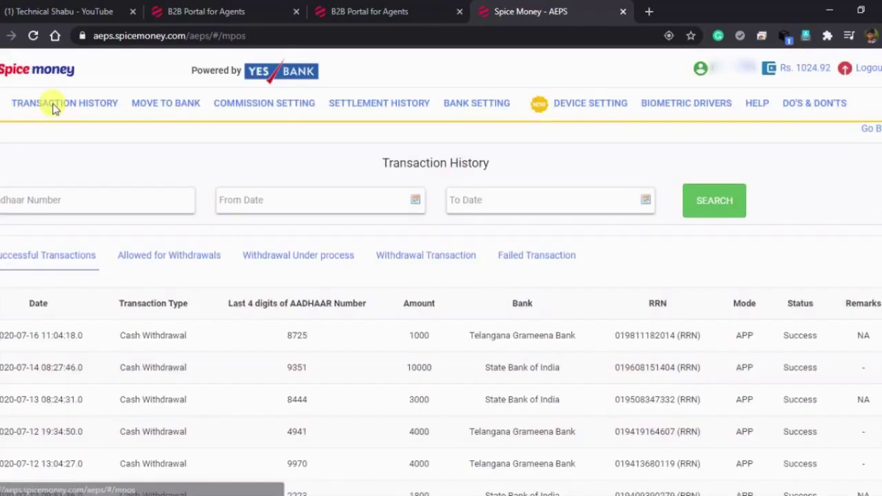
scroll(486, 293, down, 1)
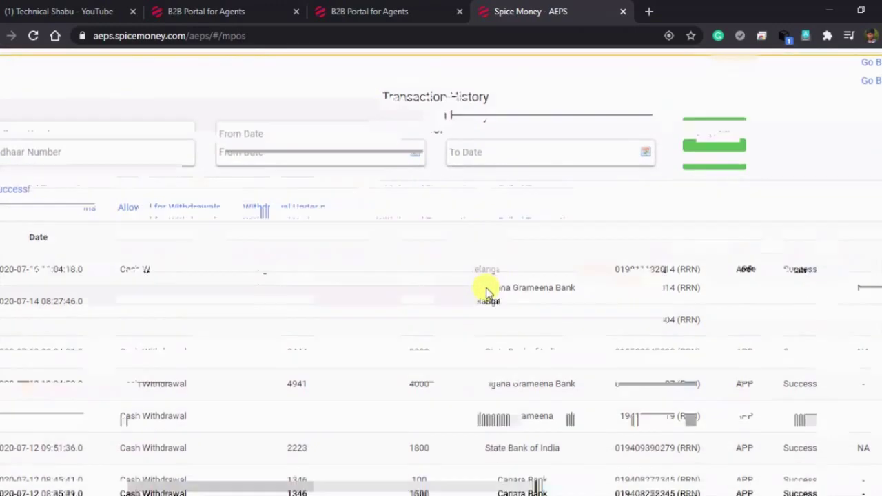
scroll(486, 291, down, 2)
scroll(486, 293, up, 3)
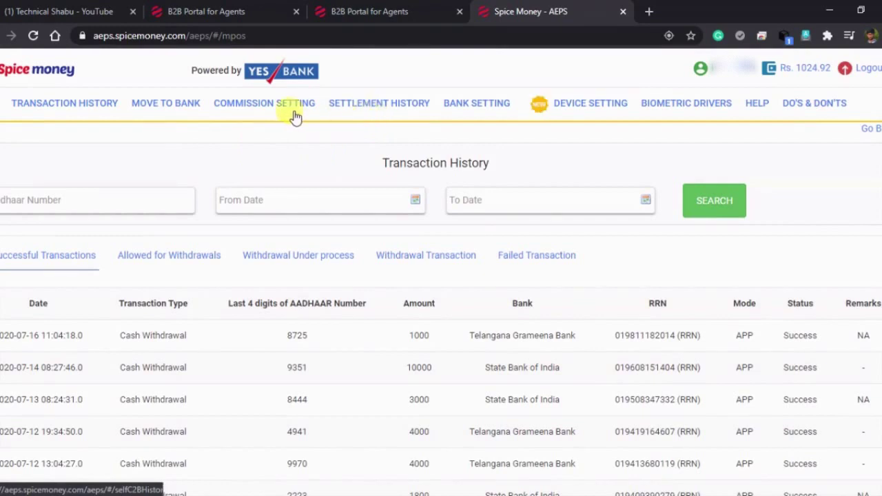
click(2, 112)
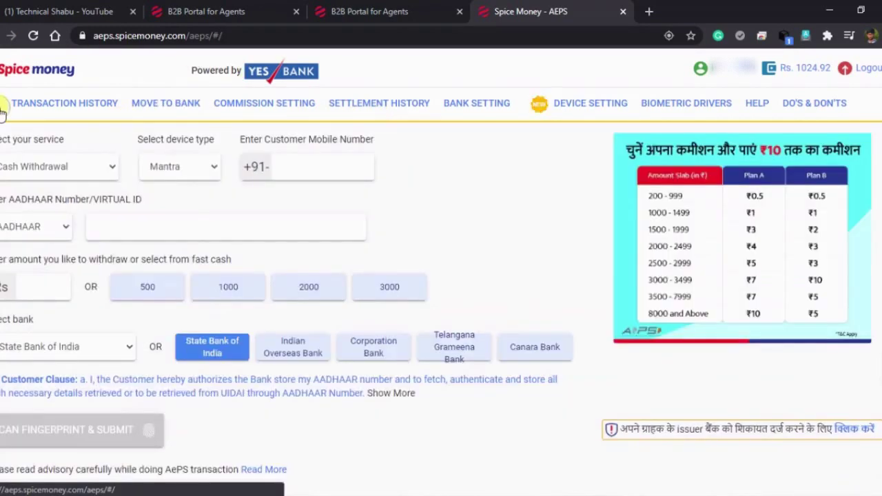
click(62, 168)
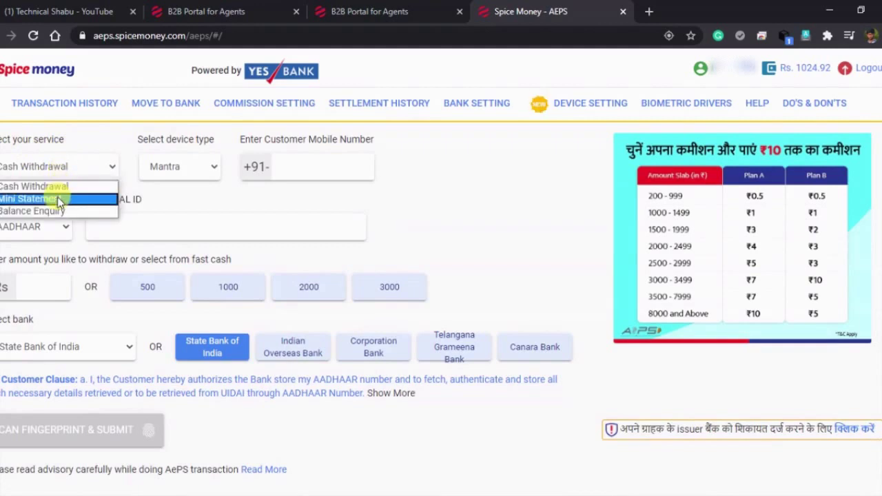
click(55, 186)
click(57, 173)
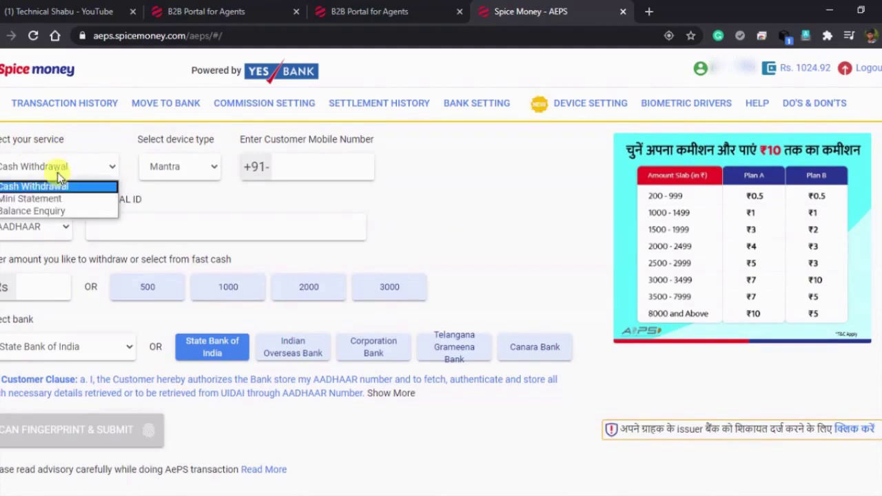
click(149, 166)
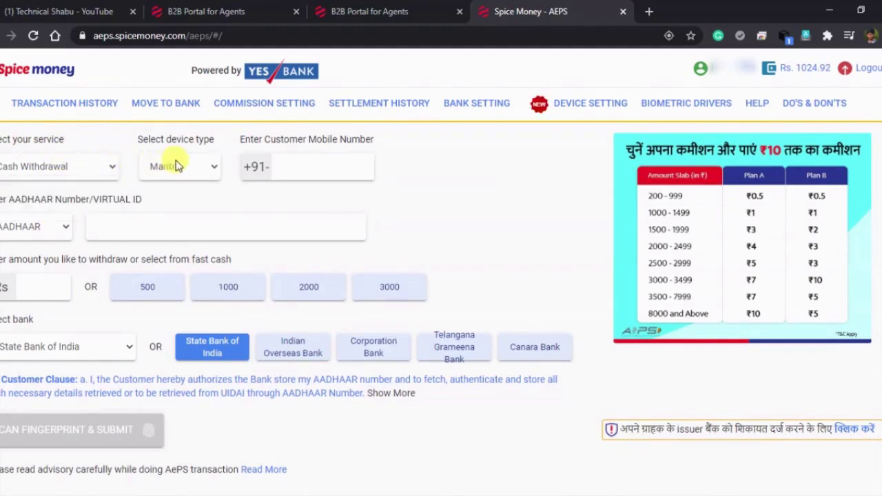
click(176, 166)
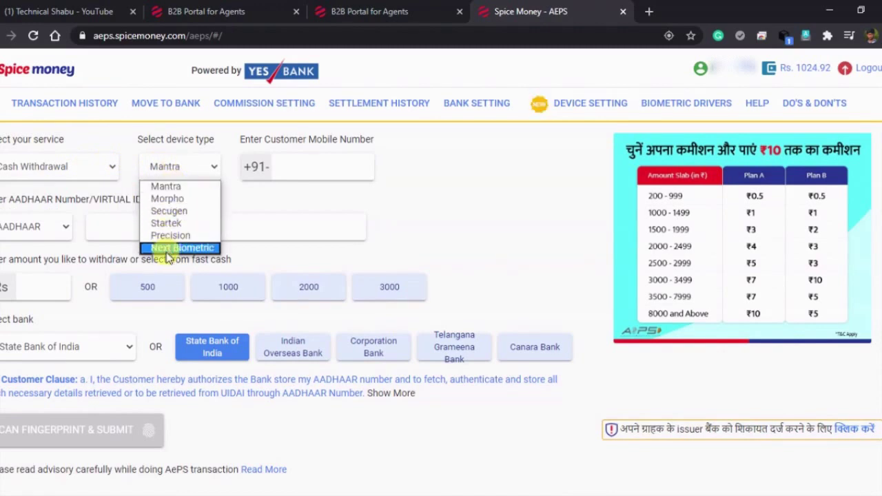
click(324, 182)
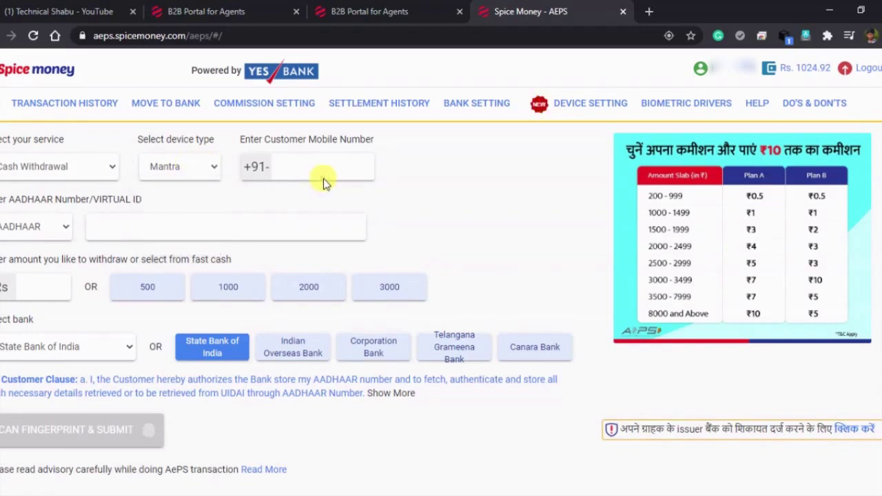
click(324, 181)
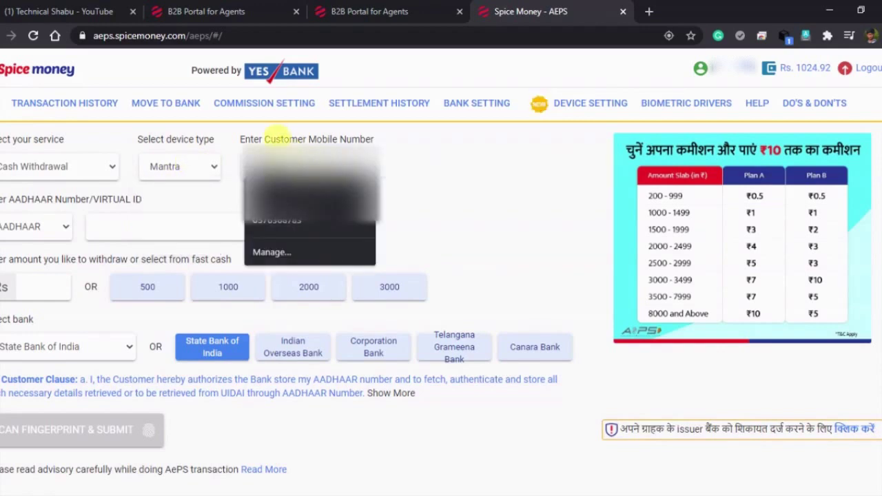
click(250, 138)
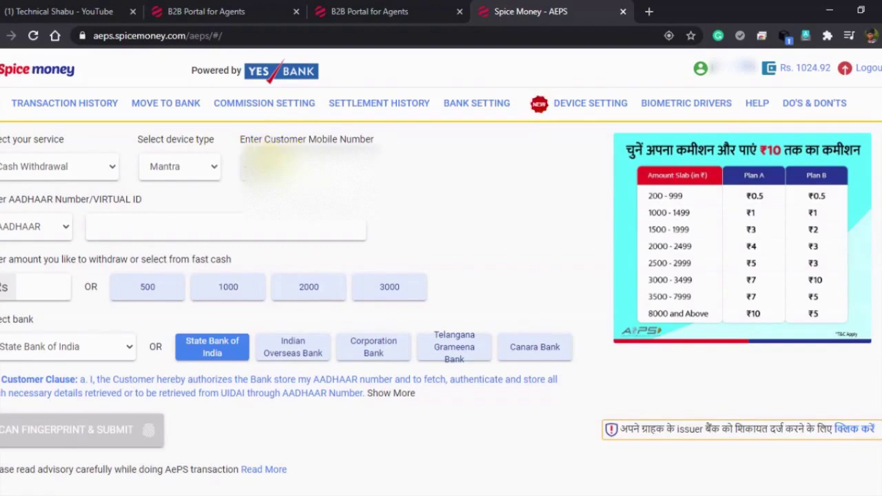
click(269, 160)
click(257, 158)
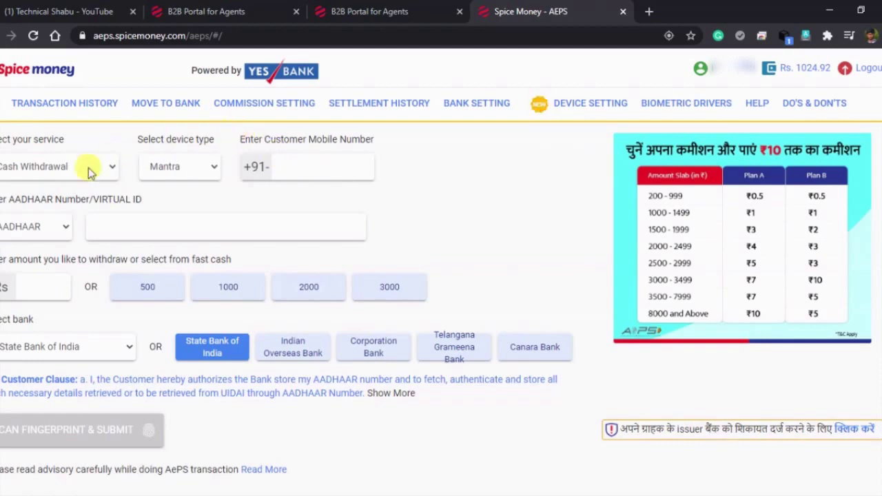
click(120, 221)
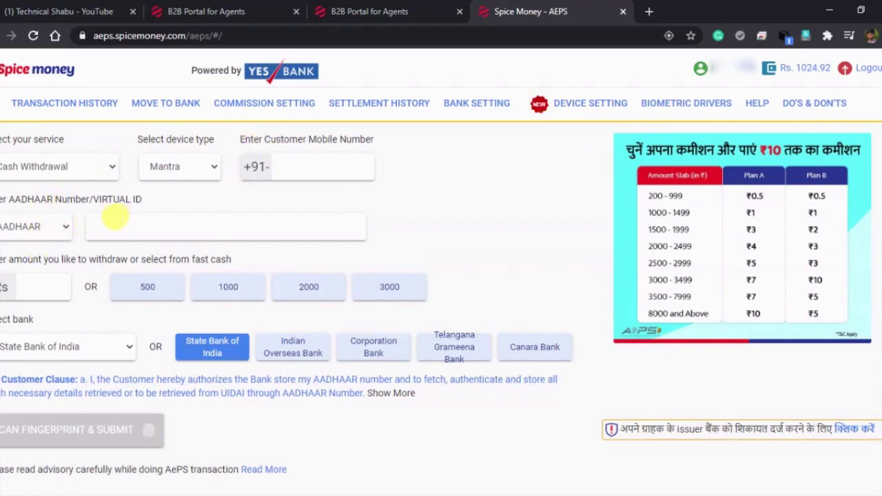
click(42, 283)
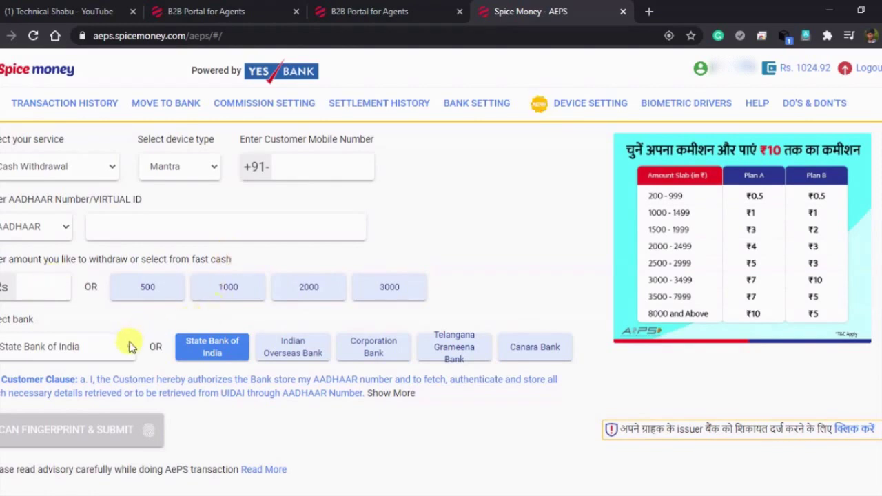
click(87, 352)
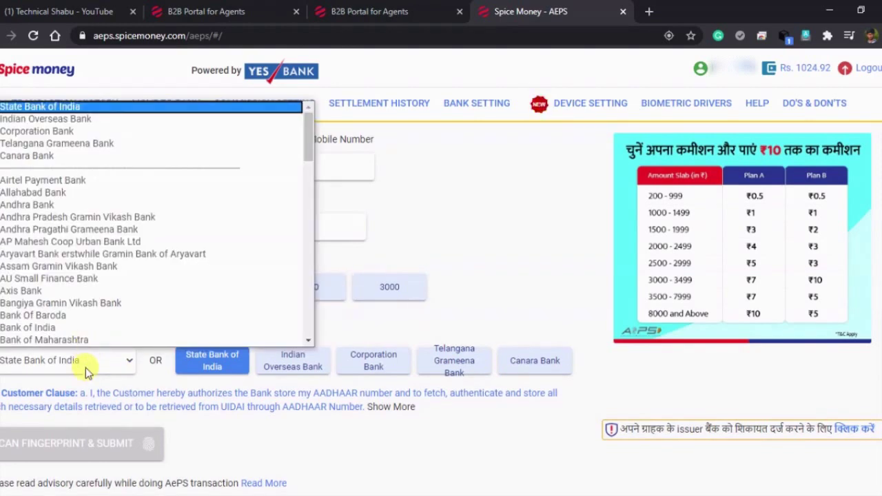
scroll(92, 246, down, 10)
scroll(90, 241, down, 3)
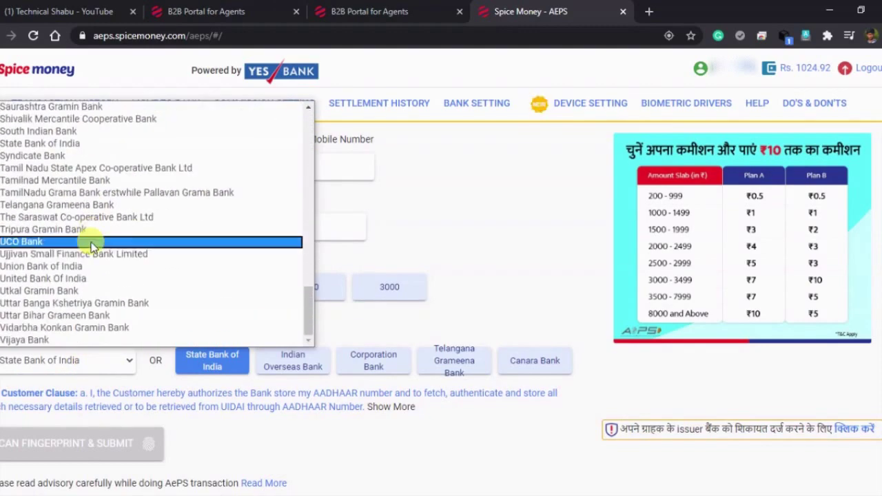
scroll(88, 253, up, 15)
click(87, 361)
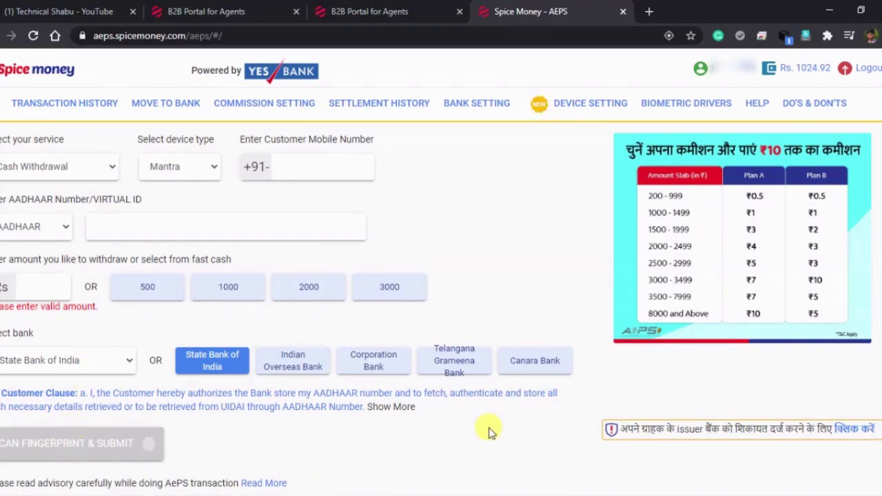
- Check the registered biometric devices, then bring up the biometric drivers installation guide
click(571, 107)
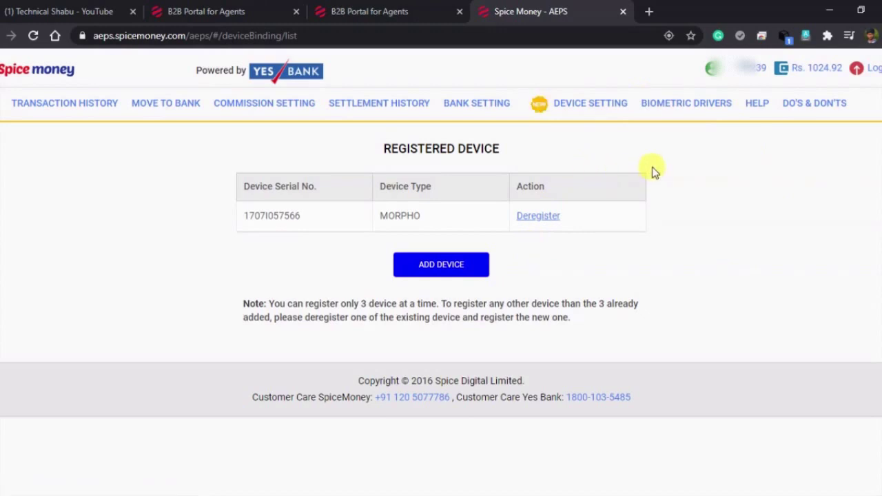
click(658, 118)
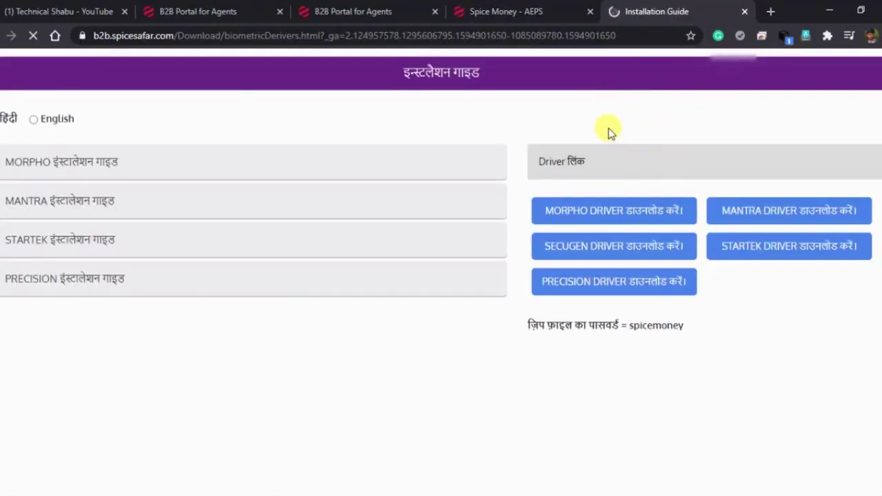
- Switch the installation guide to English, then close its tab to return to Registered Devices
click(32, 120)
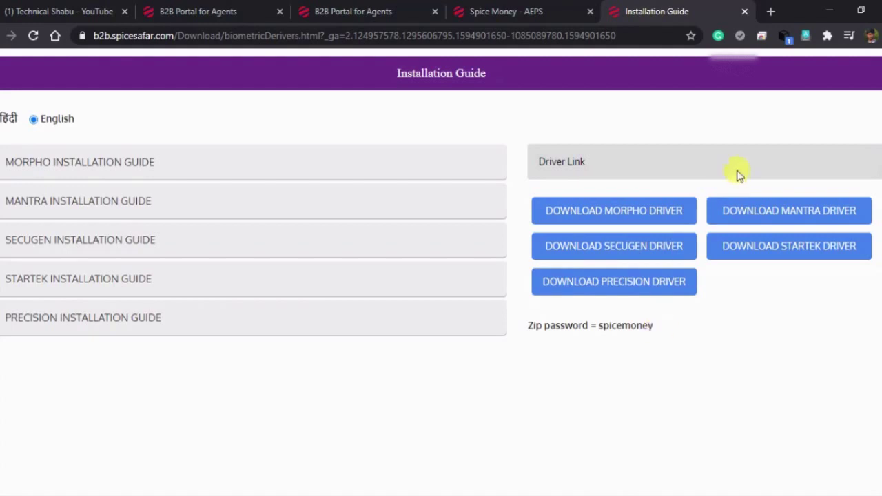
click(744, 11)
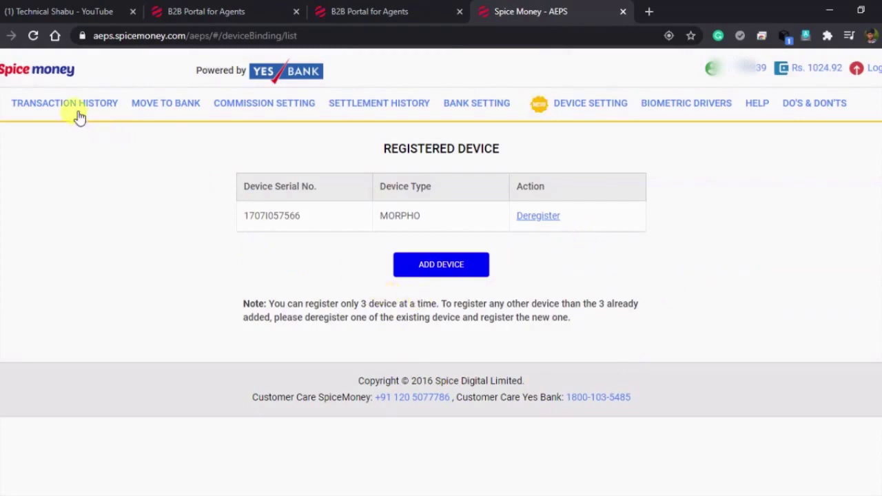
- Enter the customer's mobile and Aadhaar numbers on the withdrawal form and pick 500 fast-cash
click(4, 104)
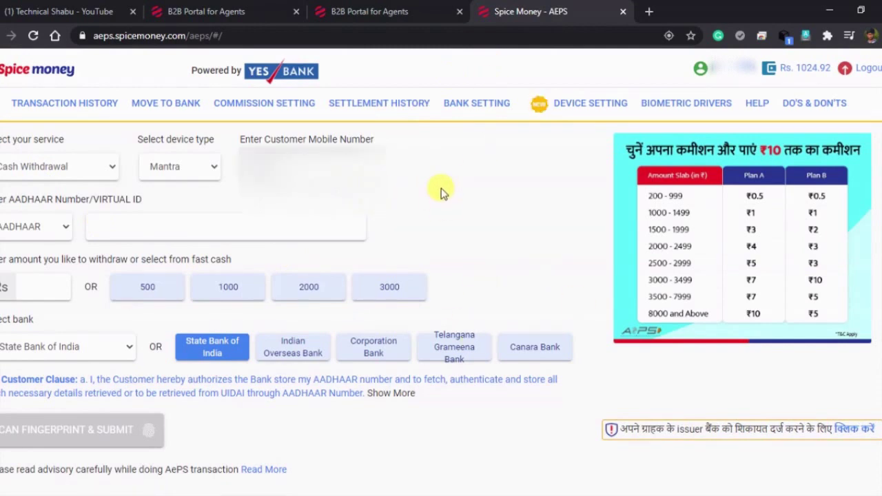
scroll(442, 193, down, 1)
scroll(441, 193, up, 1)
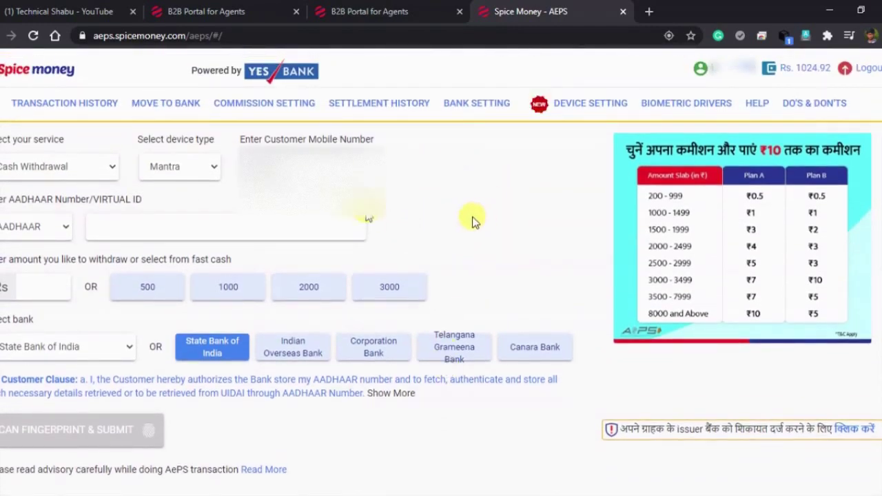
click(333, 164)
click(331, 164)
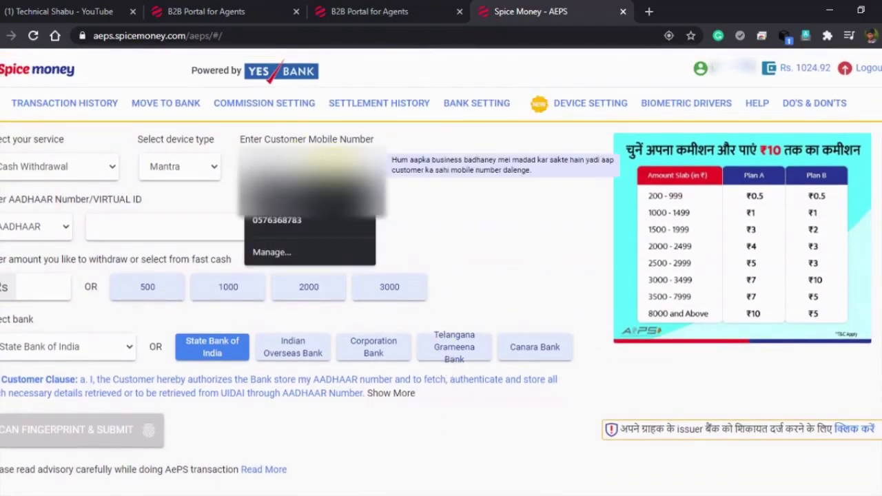
click(330, 221)
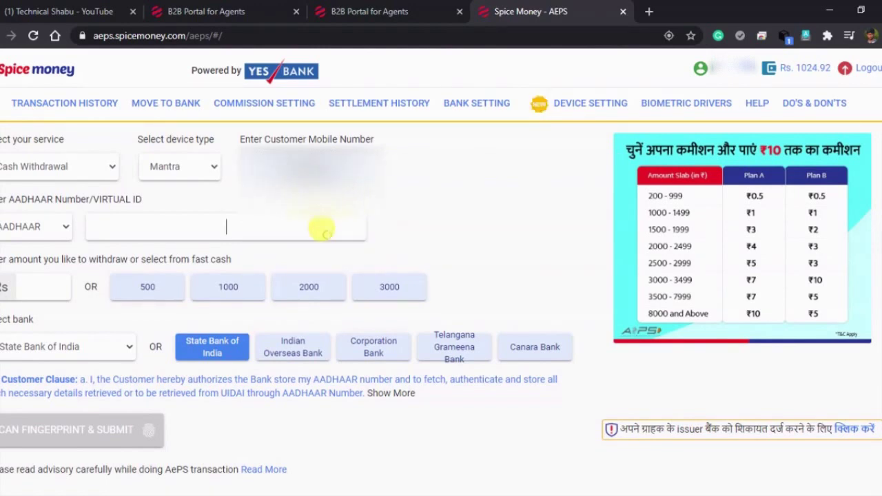
text(95)
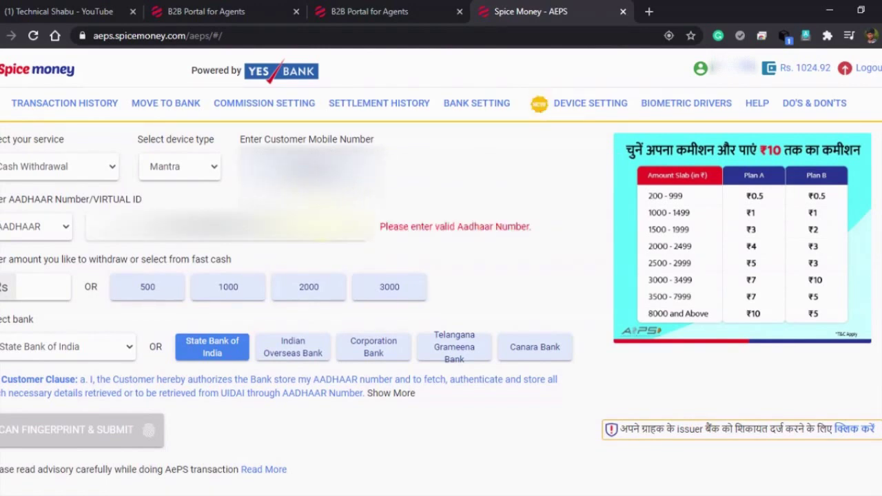
text(1)
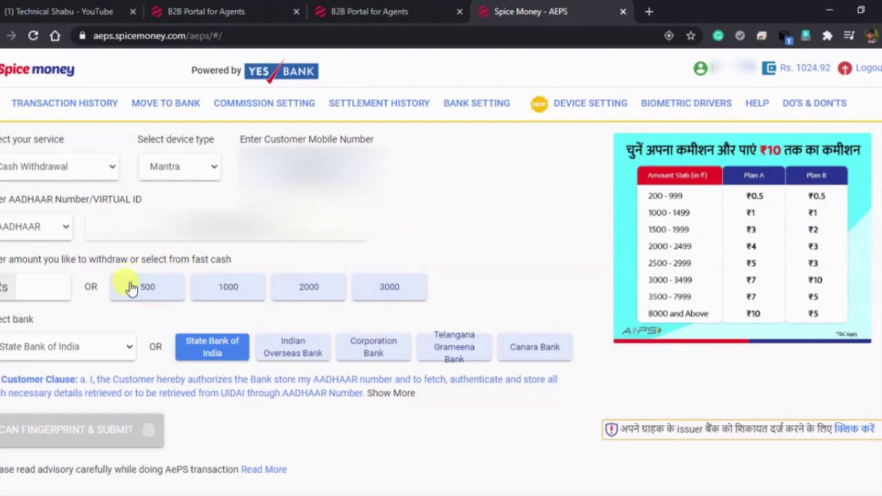
click(132, 288)
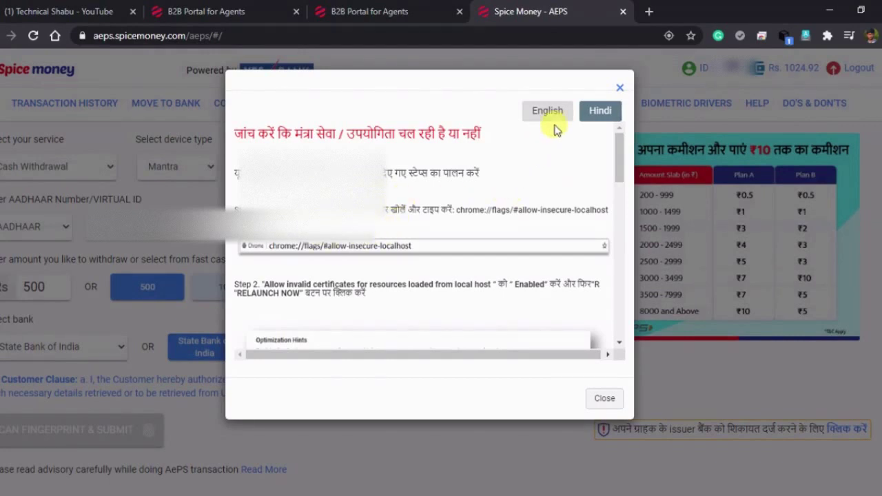
- Switch the Mantra troubleshooting help to English, read through the steps, and close it
click(589, 112)
click(548, 119)
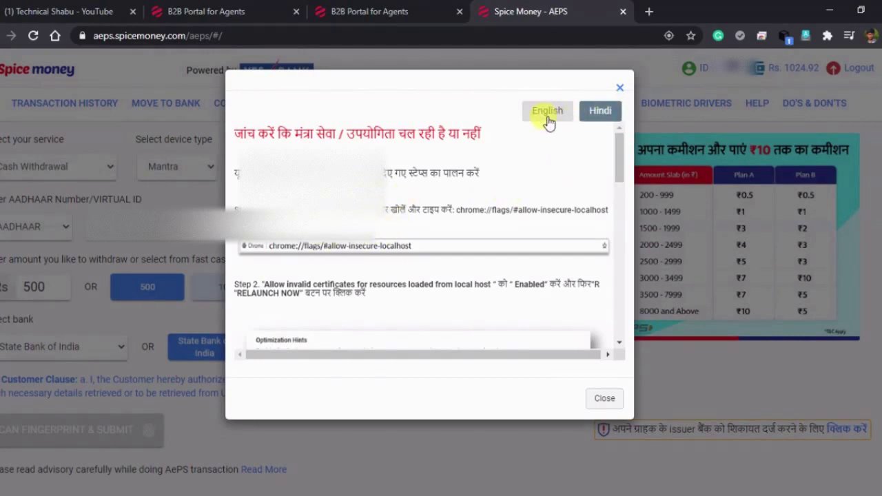
click(549, 118)
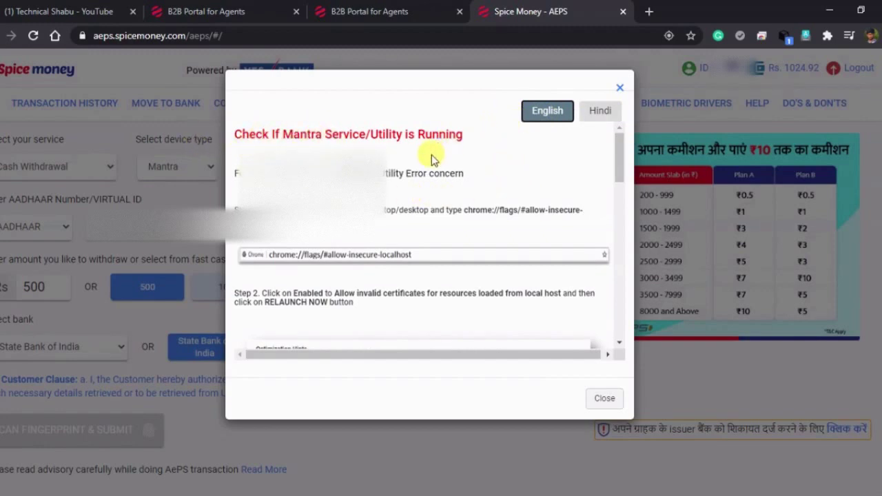
scroll(421, 197, down, 3)
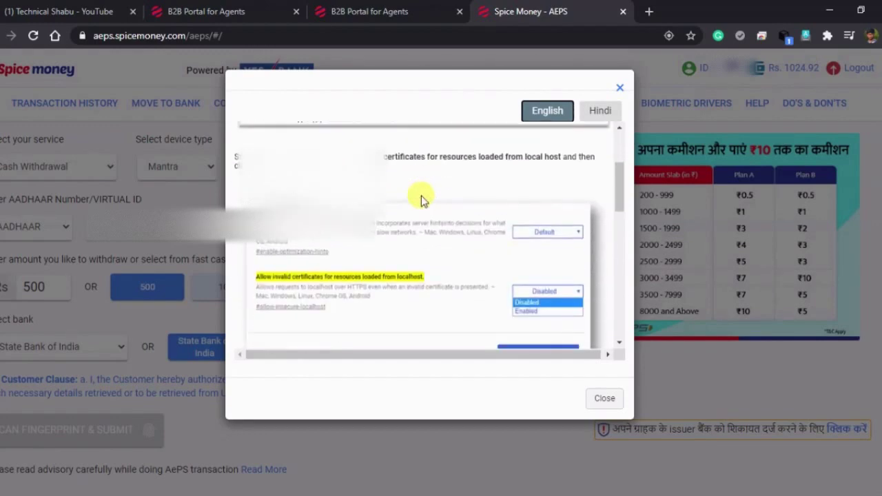
scroll(422, 196, down, 10)
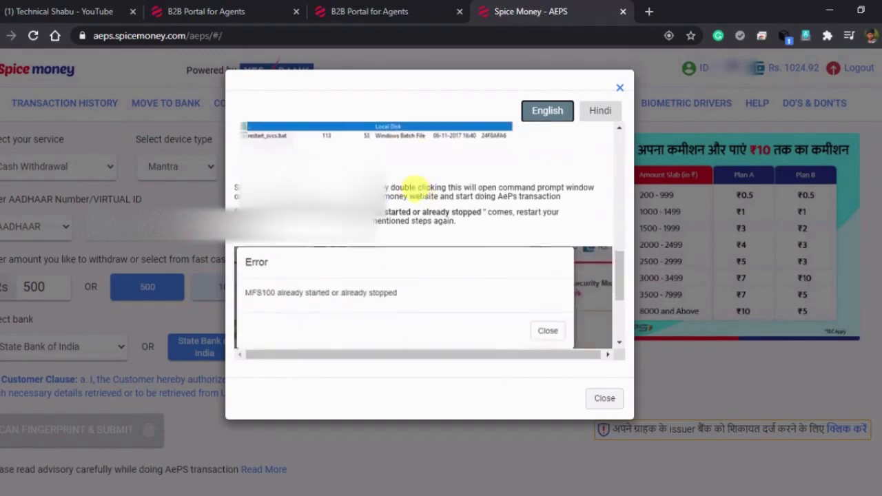
scroll(422, 195, down, 5)
click(607, 400)
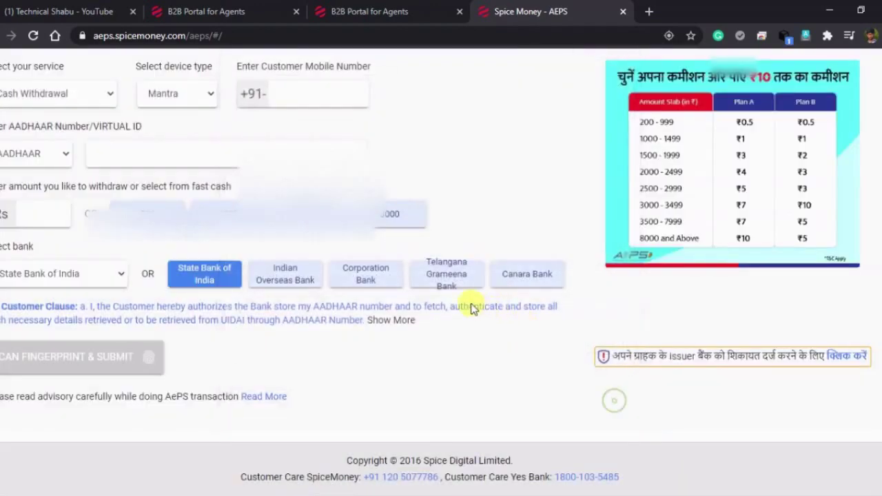
scroll(462, 304, up, 1)
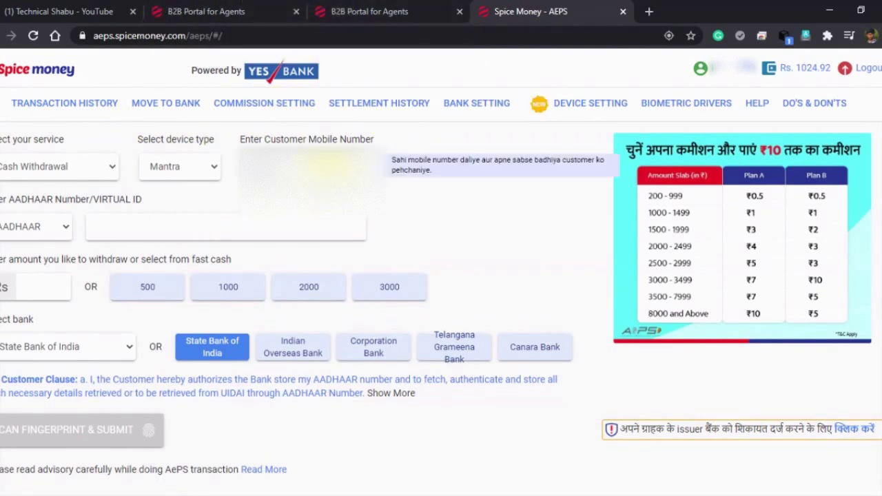
- Leave the mobile number field and open COMMISSION SETTING to compare Plan A and Plan B
click(310, 168)
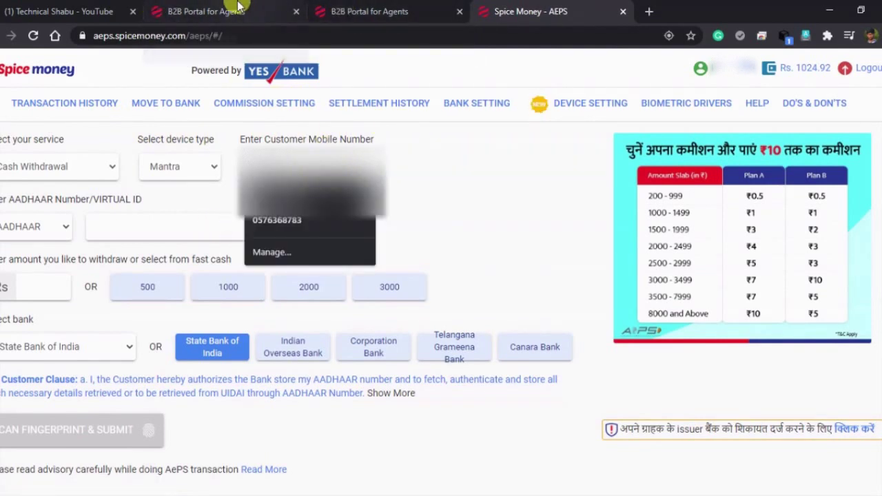
click(273, 111)
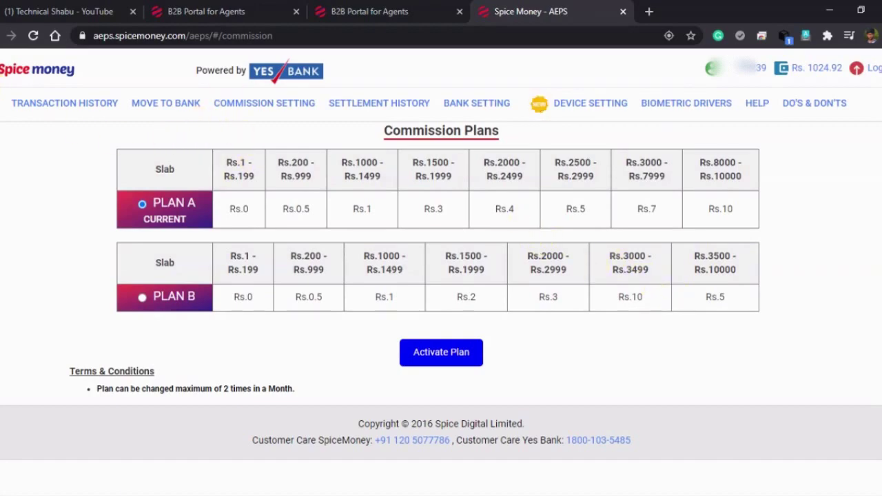
- Return via the logo to the blank withdrawal form and scroll through it
click(14, 70)
scroll(455, 191, down, 1)
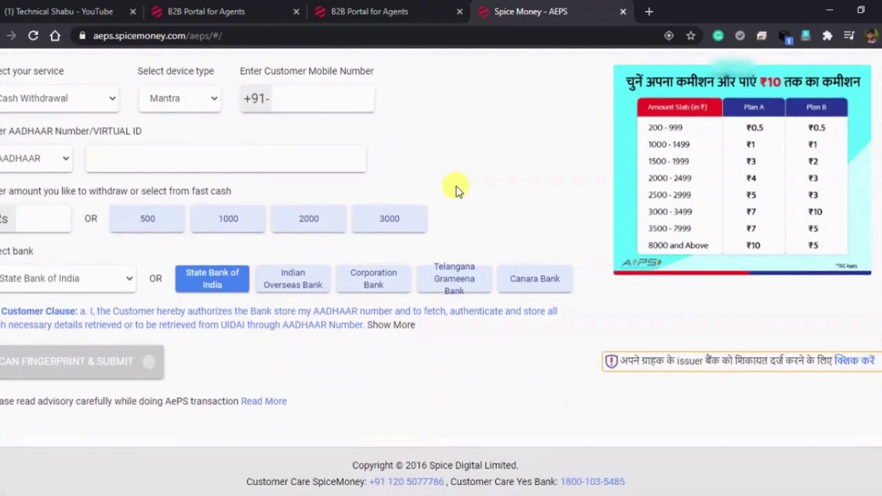
scroll(456, 188, up, 1)
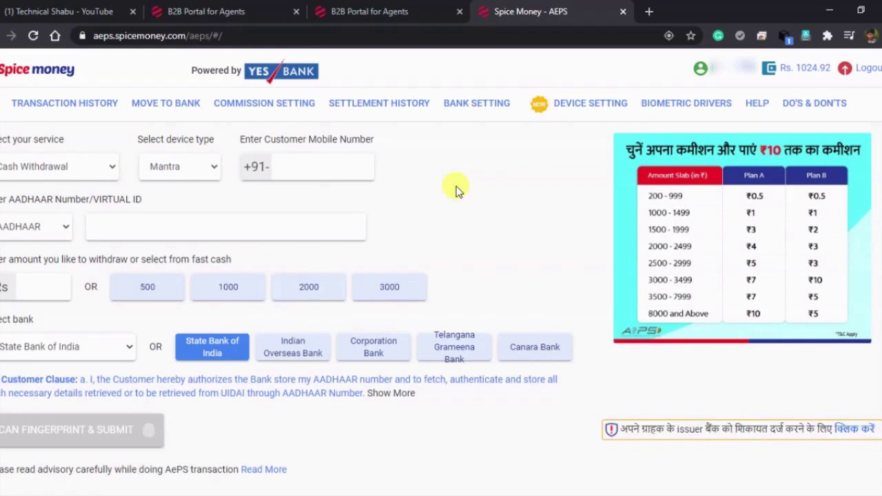
scroll(457, 192, down, 2)
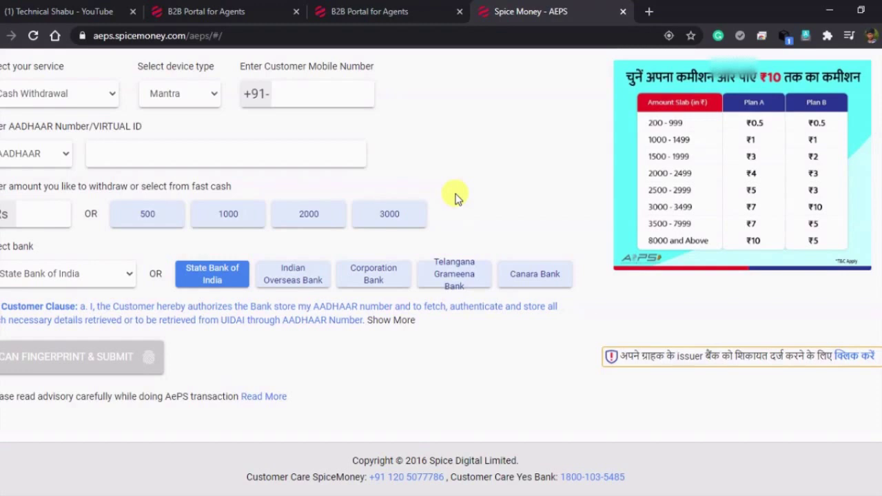
scroll(455, 198, up, 1)
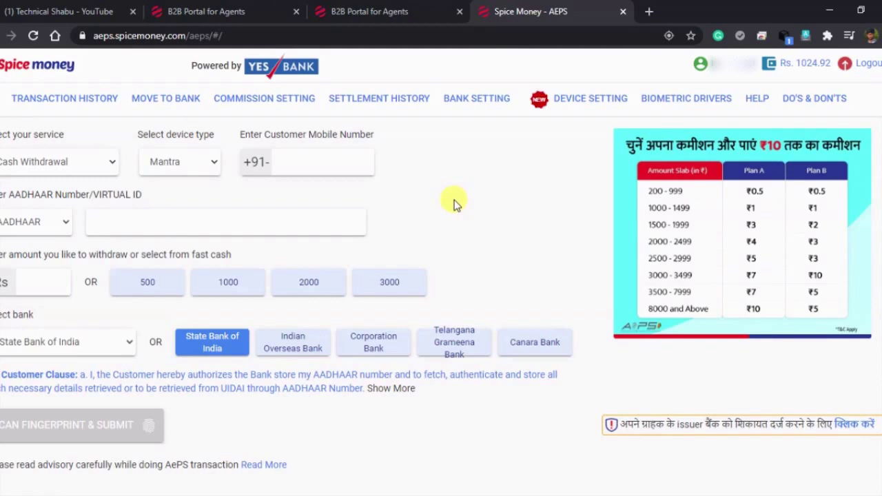
scroll(455, 206, down, 1)
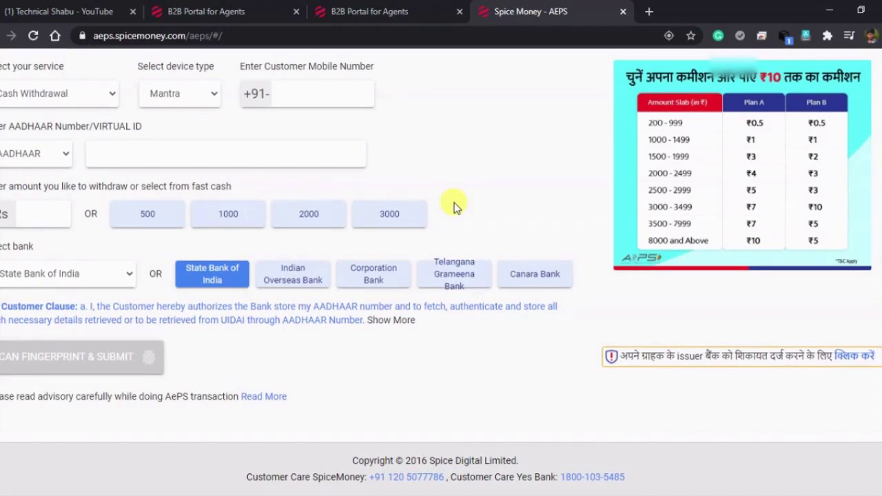
- Switch to the agent dashboard tab (Rs 1024.92 balance) and open the BC certificate tile
click(207, 10)
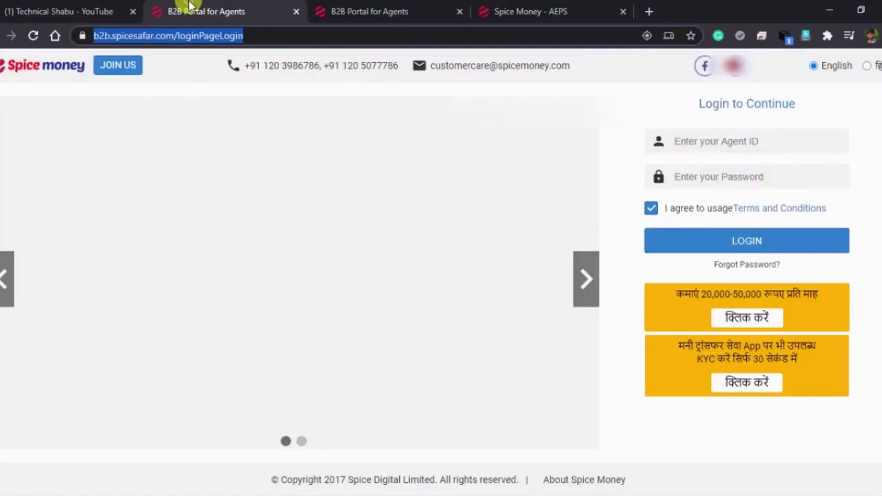
click(432, 9)
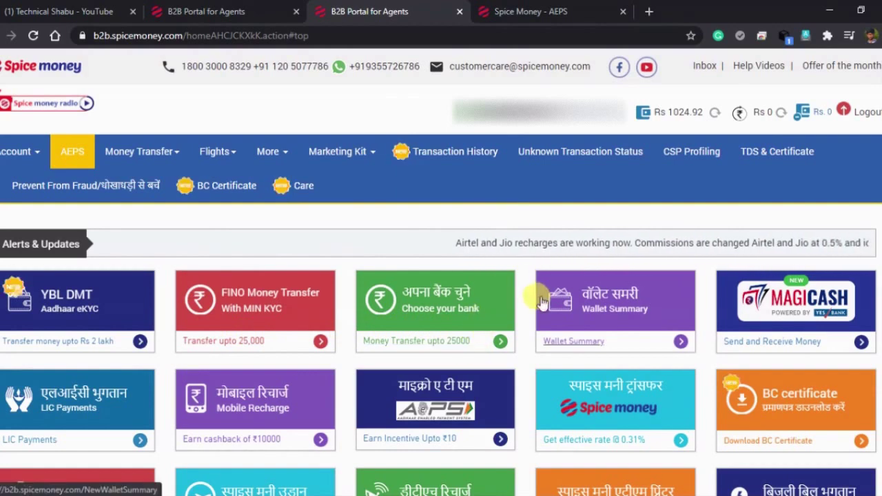
scroll(541, 303, down, 2)
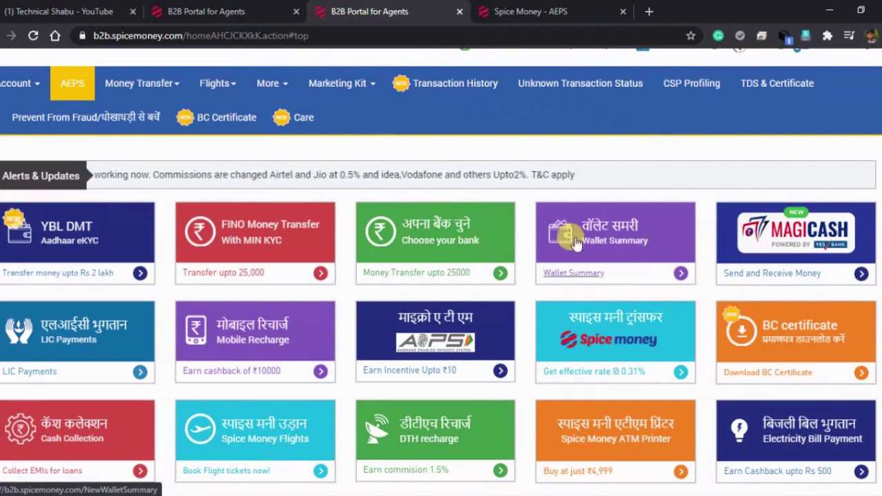
scroll(578, 254, up, 1)
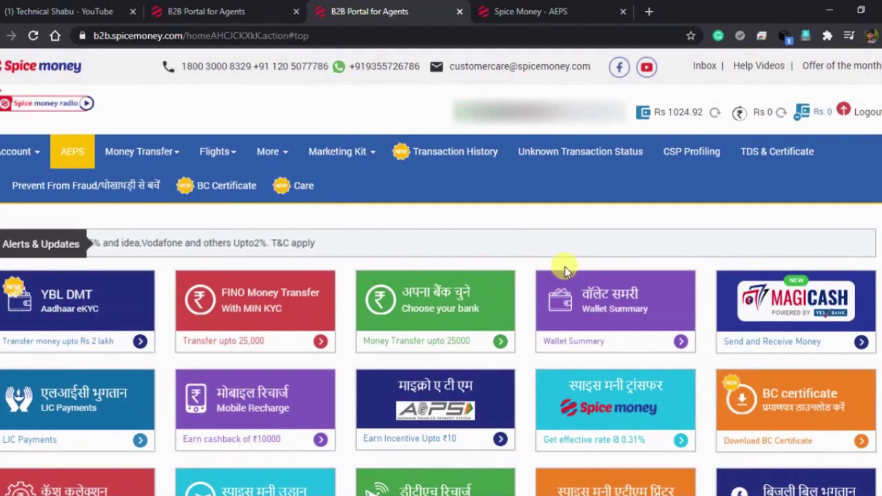
scroll(565, 272, down, 1)
scroll(566, 272, up, 1)
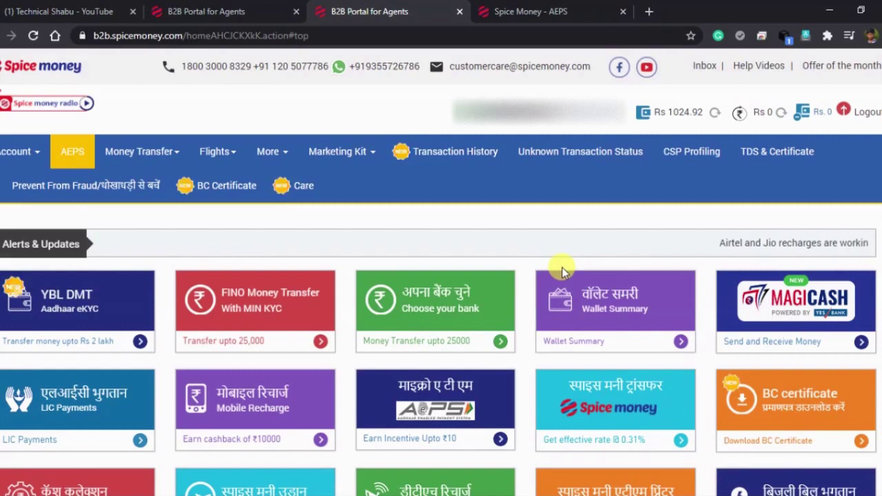
scroll(561, 271, down, 1)
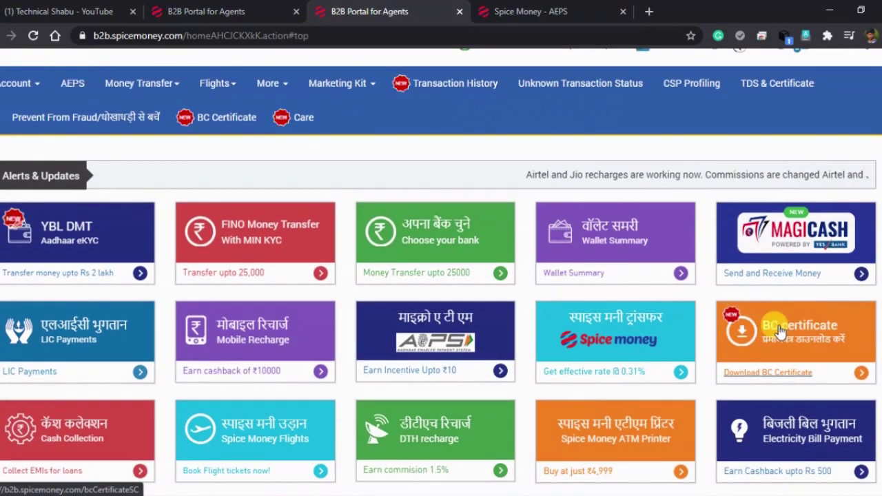
click(766, 332)
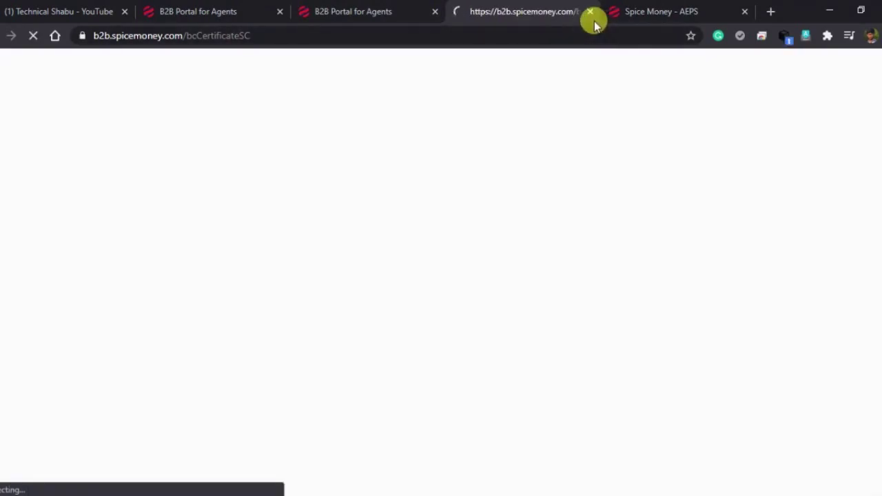